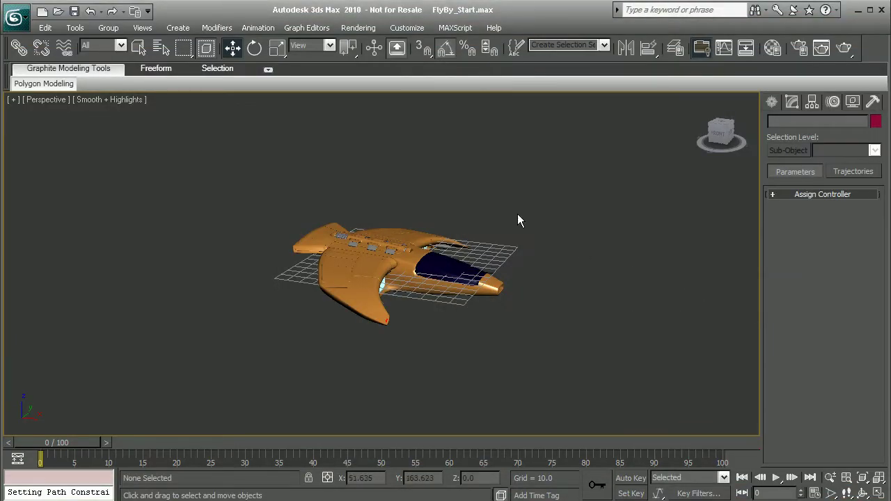
Orbit around the orange spaceship, then frame it in the Front view.
{"action": "mouse_move", "coordinate": [541, 336]}
{"action": "middle_mouse_down", "text": "alt"}
{"action": "mouse_move", "coordinate": [557, 327]}
{"action": "mouse_move", "coordinate": [537, 337]}
{"action": "middle_mouse_up", "text": "alt"}
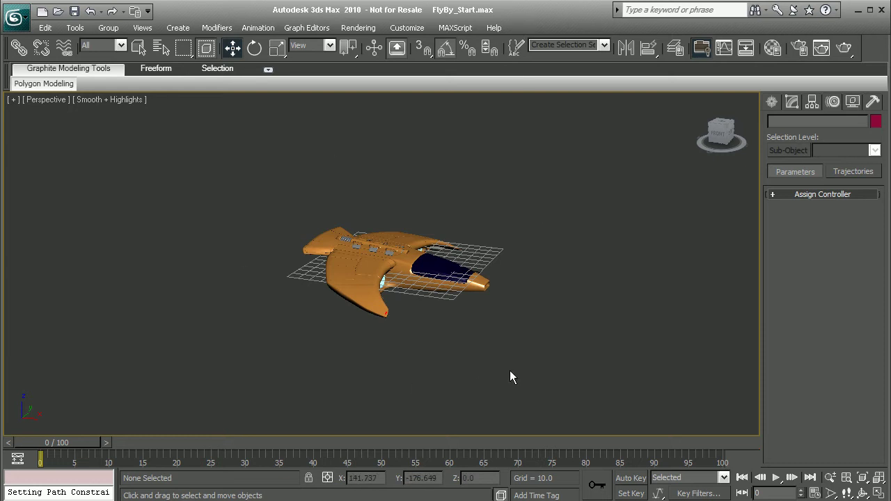
{"action": "key", "text": "f"}
{"action": "middle_click_drag", "start_coordinate": [553, 243], "coordinate": [529, 239]}
{"action": "scroll", "coordinate": [341, 195], "scroll_direction": "down", "scroll_amount": 3}
{"action": "scroll", "coordinate": [342, 195], "scroll_direction": "up", "scroll_amount": 2}
{"action": "middle_click_drag", "start_coordinate": [327, 189], "coordinate": [339, 197]}
Draw a six-point NURBS CV curve from right of the ship, over it, to the far left.
{"action": "left_click", "coordinate": [179, 28]}
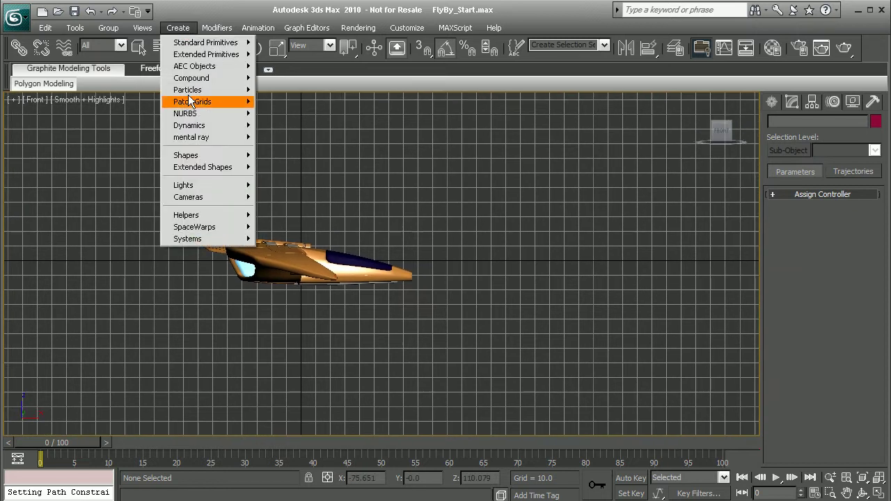
{"action": "mouse_move", "coordinate": [212, 114]}
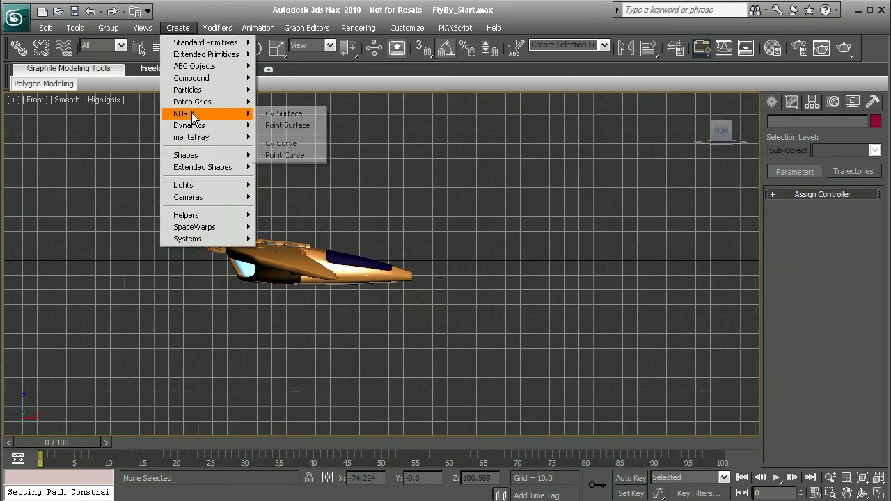
{"action": "left_click", "coordinate": [287, 144]}
{"action": "scroll", "coordinate": [660, 273], "scroll_direction": "down", "scroll_amount": 3}
{"action": "left_click", "coordinate": [728, 282]}
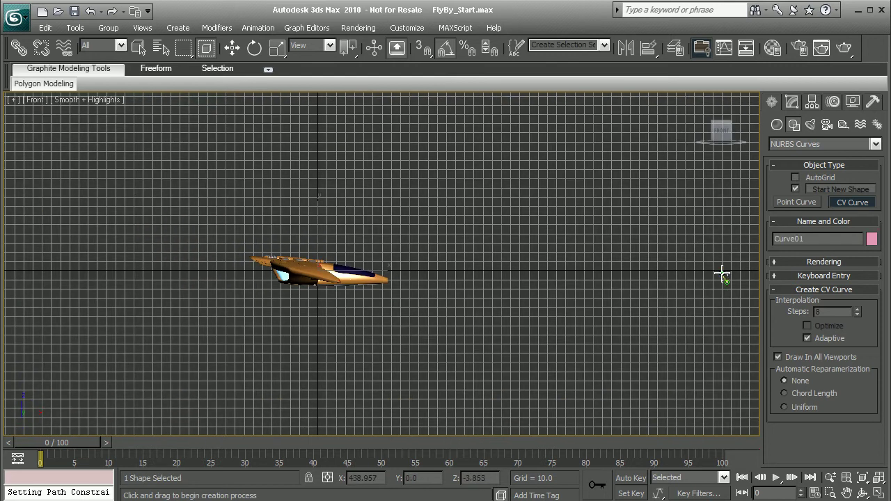
{"action": "left_click", "coordinate": [576, 265]}
{"action": "left_click", "coordinate": [425, 242]}
{"action": "left_click", "coordinate": [295, 218]}
{"action": "left_click", "coordinate": [167, 227]}
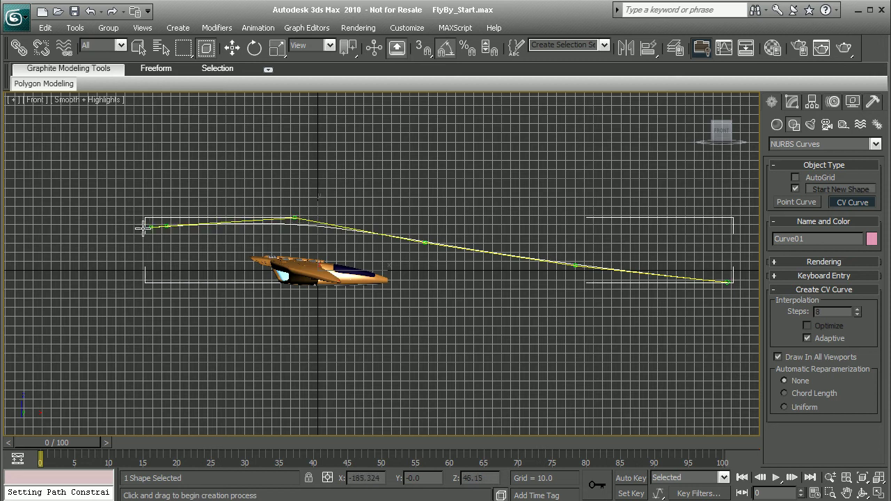
{"action": "left_click", "coordinate": [51, 269]}
{"action": "right_click", "coordinate": [28, 291]}
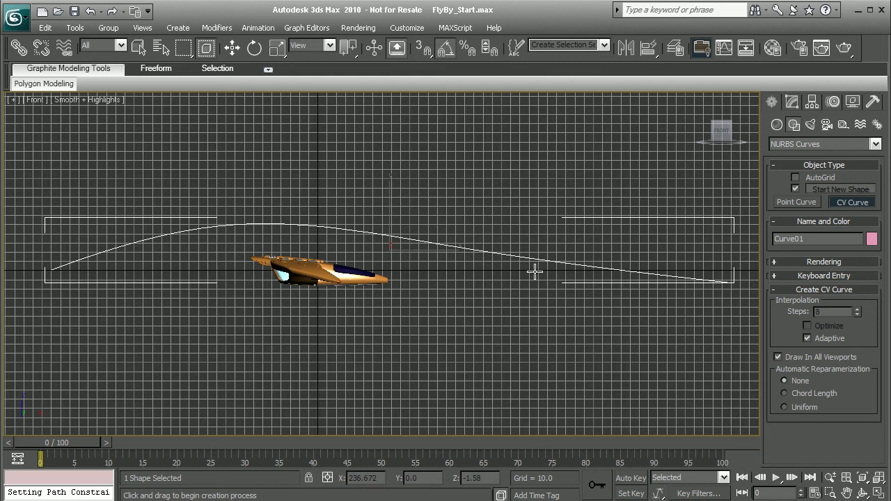
Inspect Curve01 in the Perspective view, then return to a reframed Front view.
{"action": "middle_click_drag", "start_coordinate": [531, 272], "coordinate": [541, 271]}
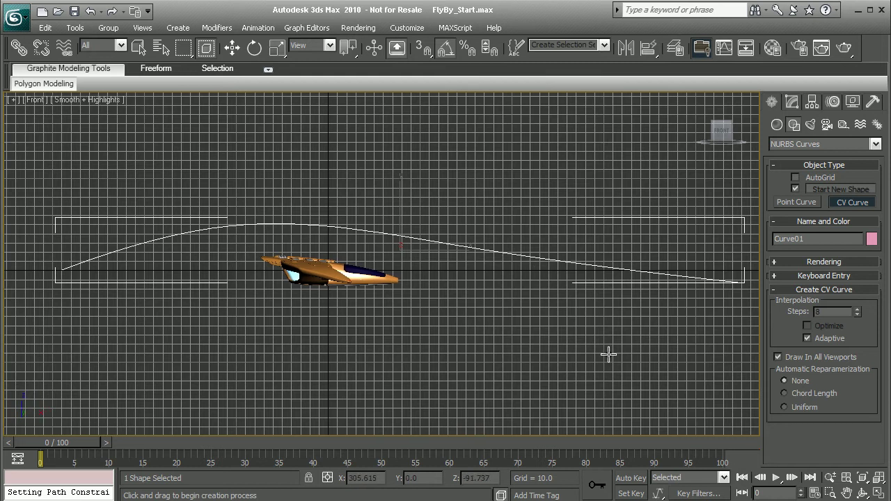
{"action": "key", "text": "p"}
{"action": "middle_click_drag", "start_coordinate": [585, 342], "coordinate": [530, 260], "text": "alt"}
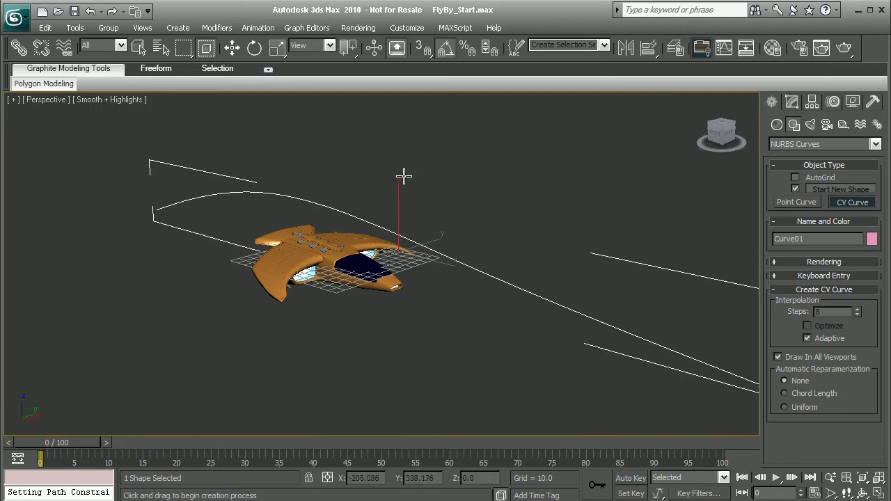
{"action": "scroll", "coordinate": [269, 283], "scroll_direction": "down", "scroll_amount": 2}
{"action": "mouse_move", "coordinate": [515, 319]}
{"action": "middle_mouse_down", "text": "alt"}
{"action": "mouse_move", "coordinate": [560, 314]}
{"action": "mouse_move", "coordinate": [518, 314]}
{"action": "middle_mouse_up", "text": "alt"}
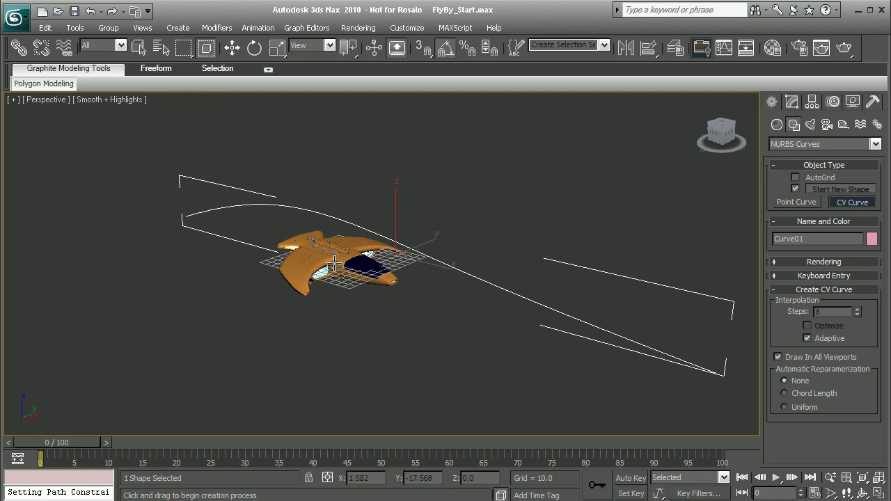
{"action": "key", "text": "f"}
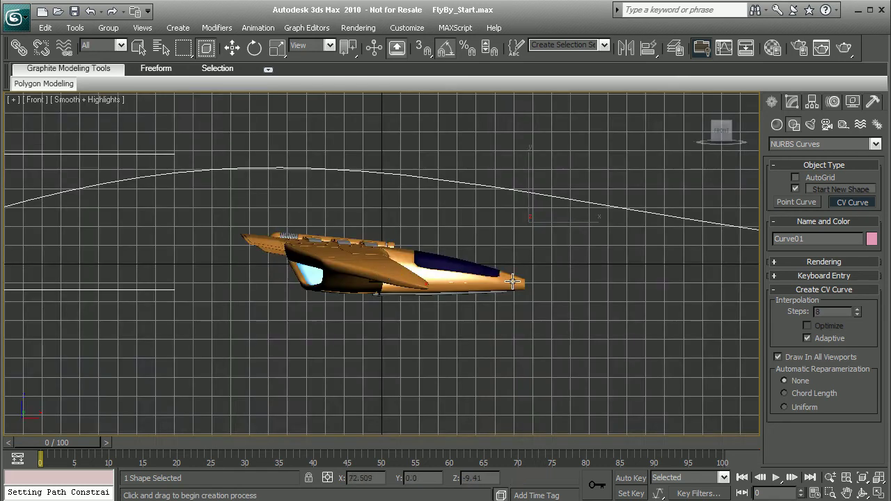
{"action": "middle_click_drag", "start_coordinate": [593, 284], "coordinate": [382, 274]}
{"action": "scroll", "coordinate": [390, 229], "scroll_direction": "down", "scroll_amount": 3}
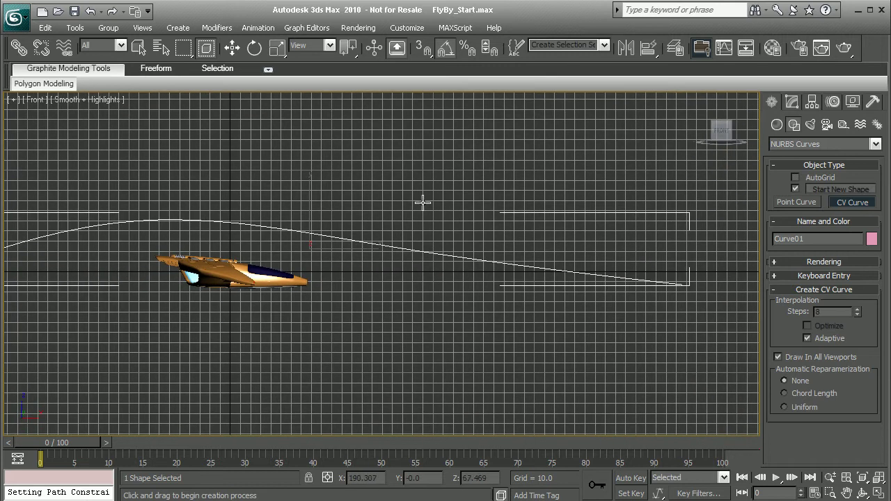
Create target camera Camera01 at the path's right end aimed at the ship, then nudge it lower.
{"action": "key", "text": "w"}
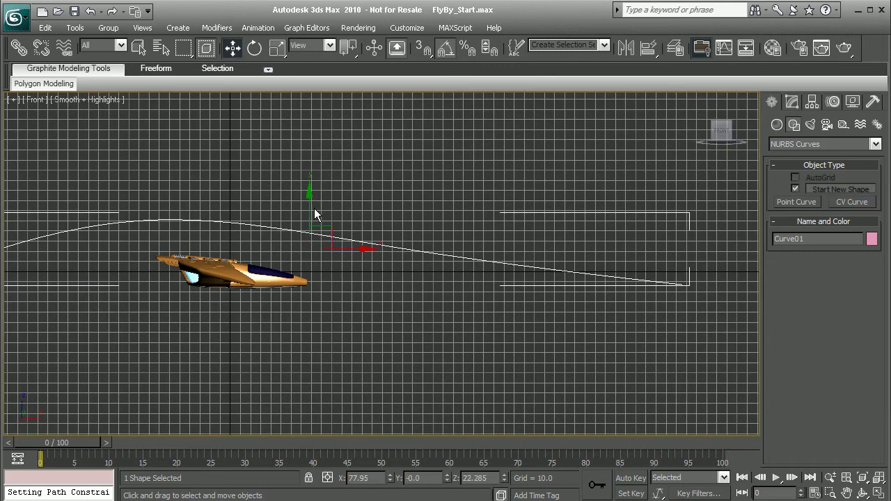
{"action": "left_click", "coordinate": [178, 28]}
{"action": "mouse_move", "coordinate": [207, 196]}
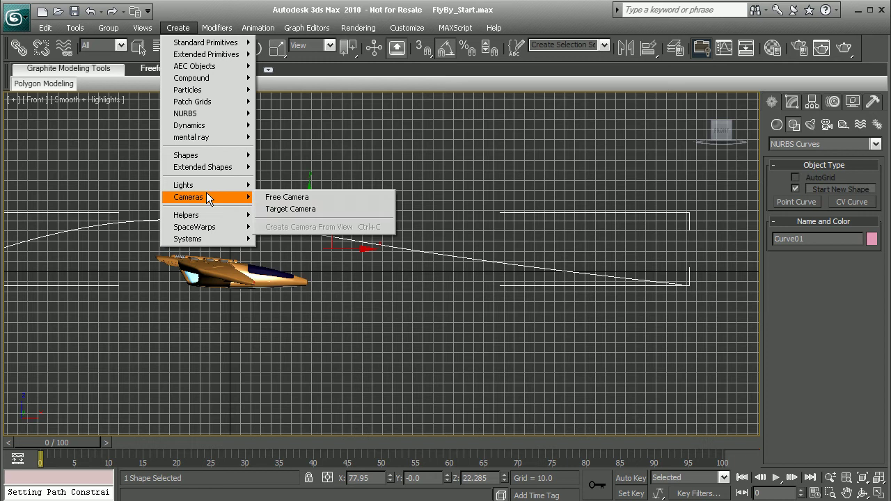
{"action": "left_click", "coordinate": [301, 209]}
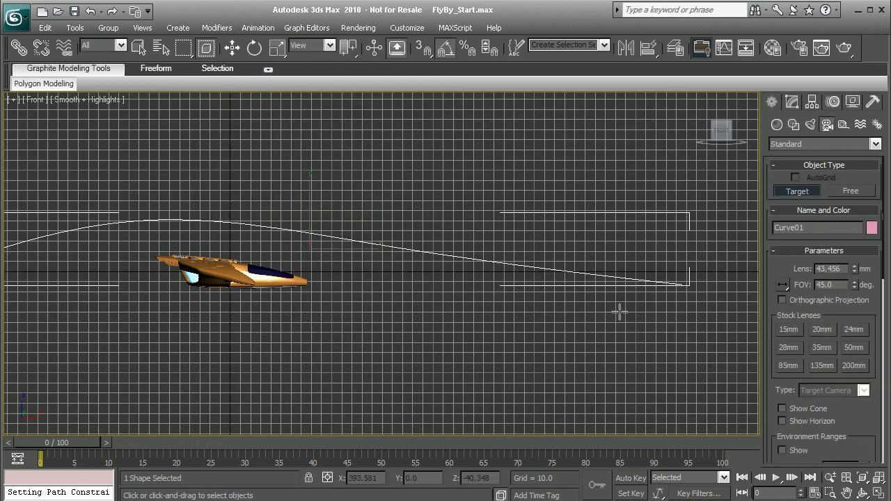
{"action": "left_click_drag", "start_coordinate": [651, 304], "coordinate": [345, 291]}
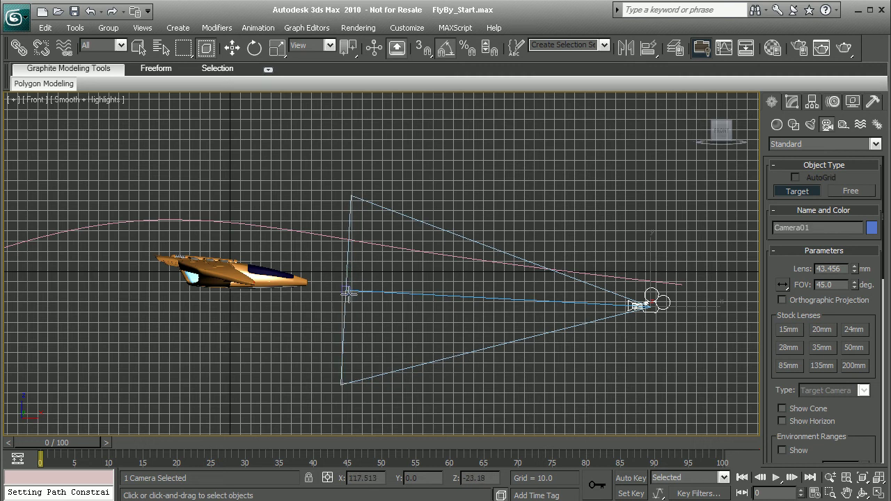
{"action": "key", "text": "w"}
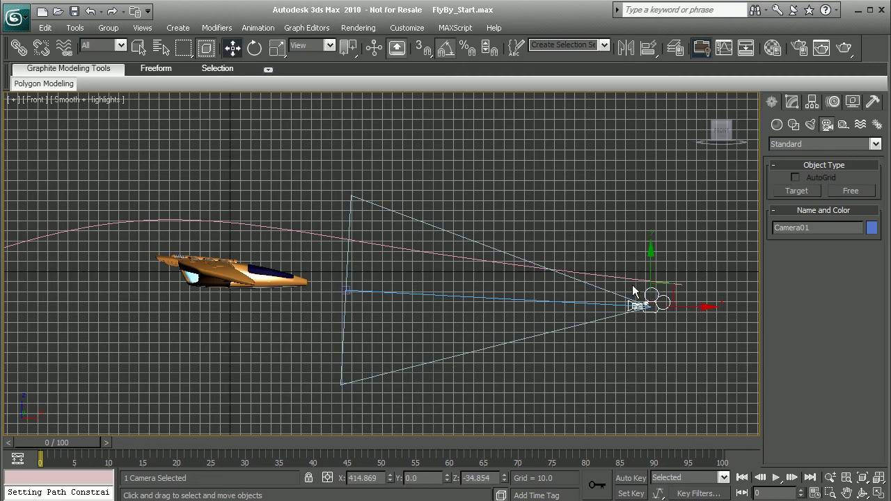
{"action": "mouse_move", "coordinate": [648, 259]}
{"action": "left_mouse_down"}
{"action": "mouse_move", "coordinate": [647, 120]}
{"action": "mouse_move", "coordinate": [653, 372]}
{"action": "mouse_move", "coordinate": [654, 233]}
{"action": "mouse_move", "coordinate": [657, 271]}
{"action": "left_mouse_up"}
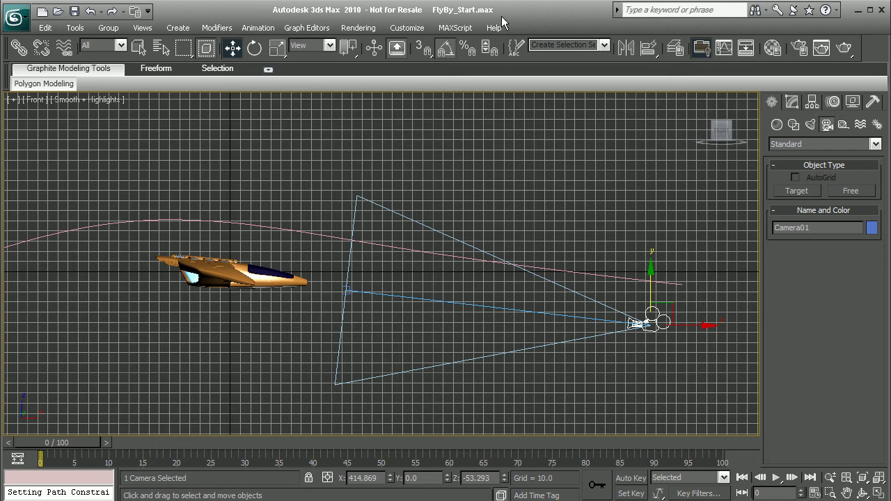
Position-constrain Camera01.Target to the StarShip.
{"action": "left_click", "coordinate": [345, 289]}
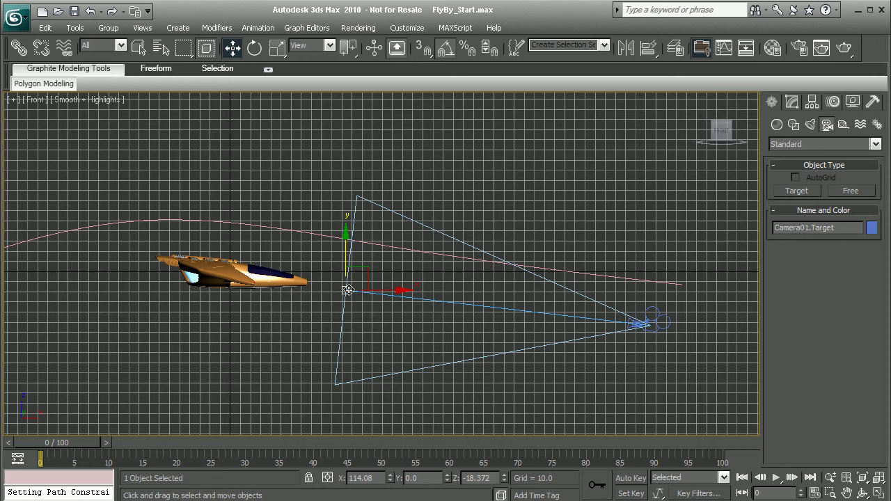
{"action": "left_click", "coordinate": [257, 28]}
{"action": "mouse_move", "coordinate": [252, 93]}
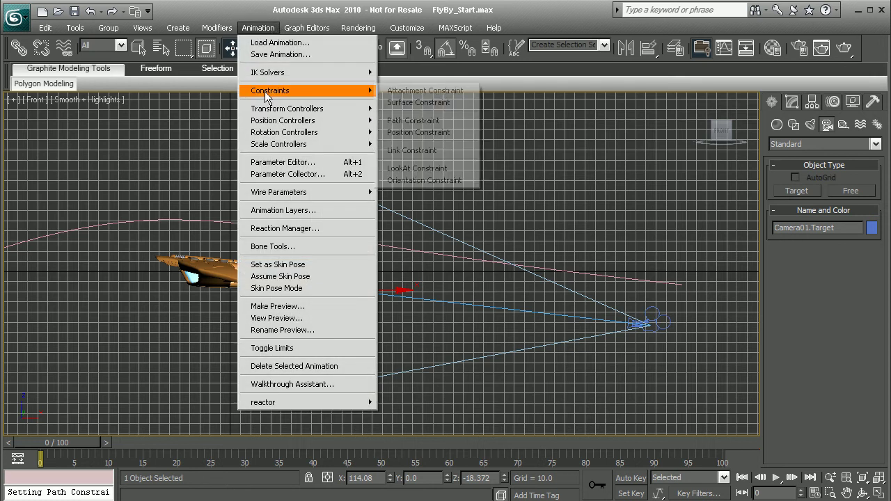
{"action": "left_click", "coordinate": [413, 132]}
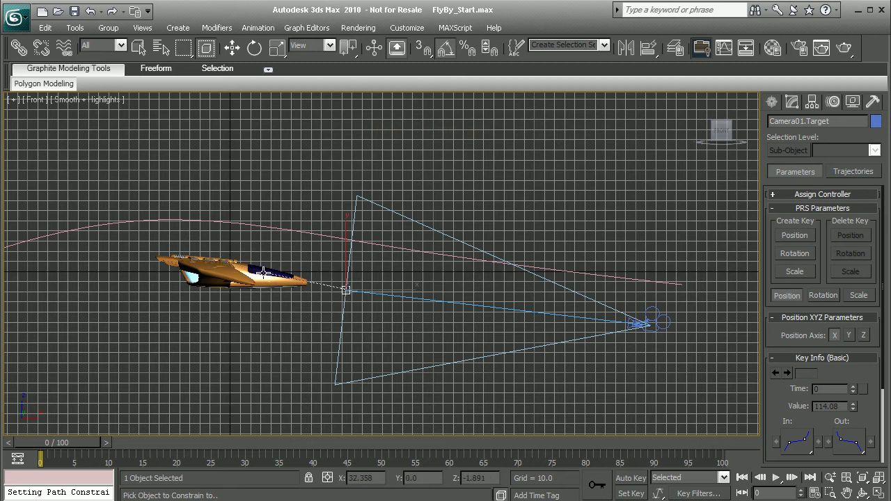
{"action": "left_click", "coordinate": [248, 274]}
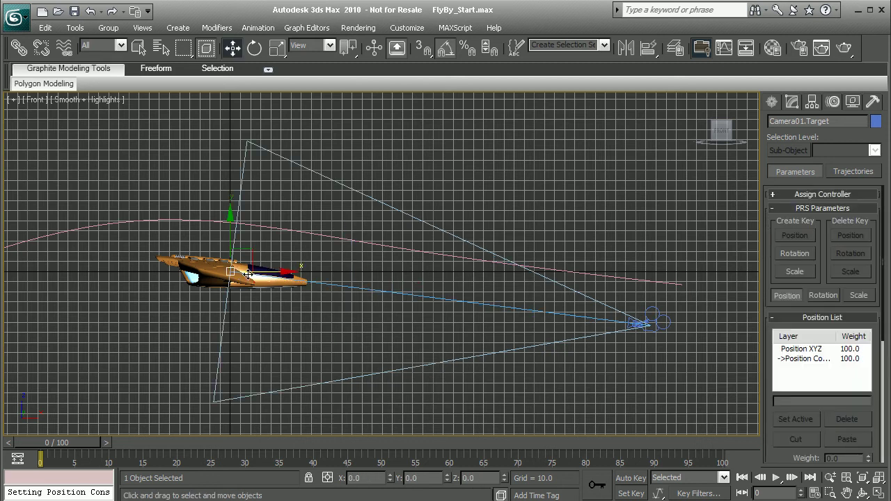
{"action": "left_click", "coordinate": [209, 273]}
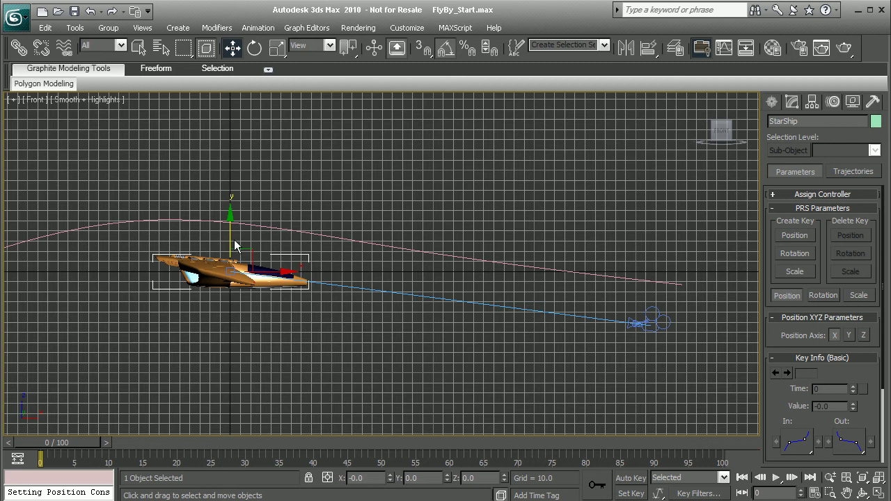
Lower the StarShip to Z -32.575 while viewing it at an angle in Perspective.
{"action": "key", "text": "p"}
{"action": "middle_click_drag", "start_coordinate": [433, 202], "coordinate": [467, 249], "text": "alt"}
{"action": "left_click_drag", "start_coordinate": [233, 202], "coordinate": [227, 236]}
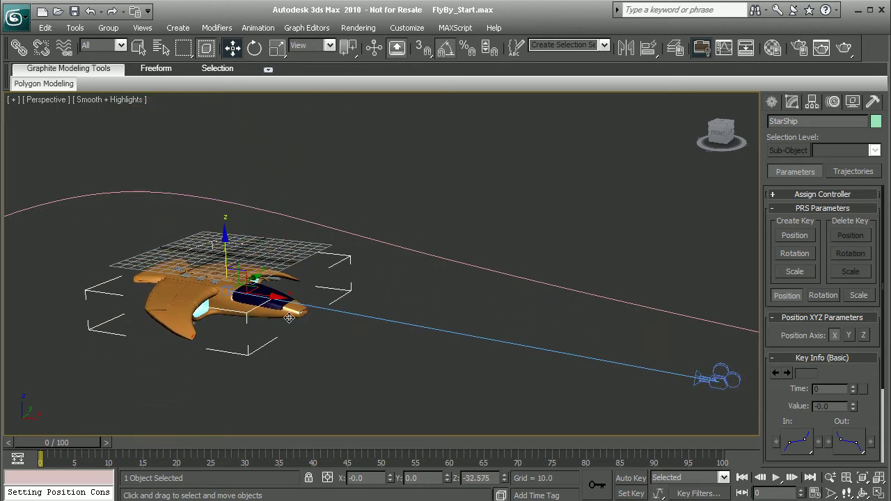
{"action": "scroll", "coordinate": [473, 291], "scroll_direction": "down", "scroll_amount": 5}
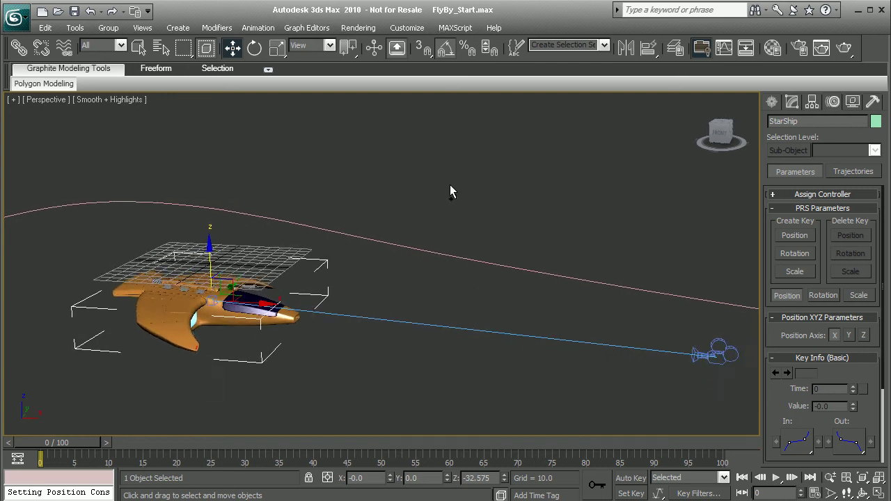
Path-constrain Camera01 to the pink NURBS curve Curve01.
{"action": "left_click", "coordinate": [661, 328]}
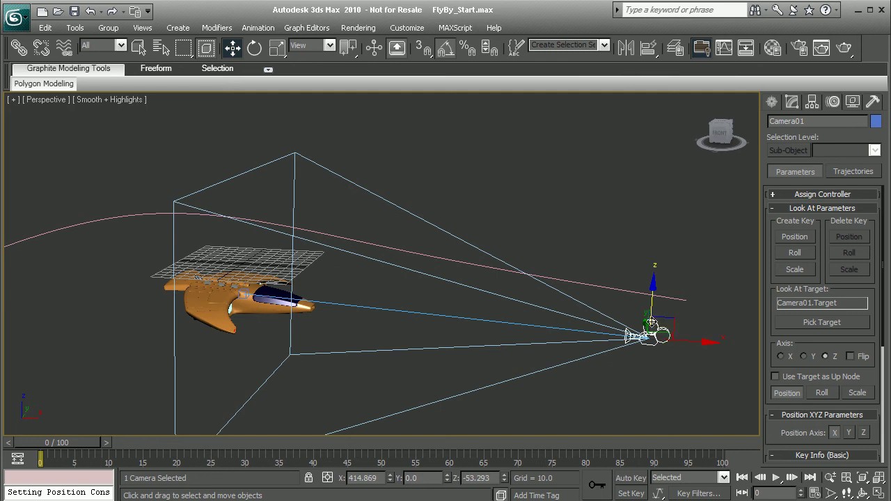
{"action": "left_click", "coordinate": [257, 28]}
{"action": "mouse_move", "coordinate": [283, 92]}
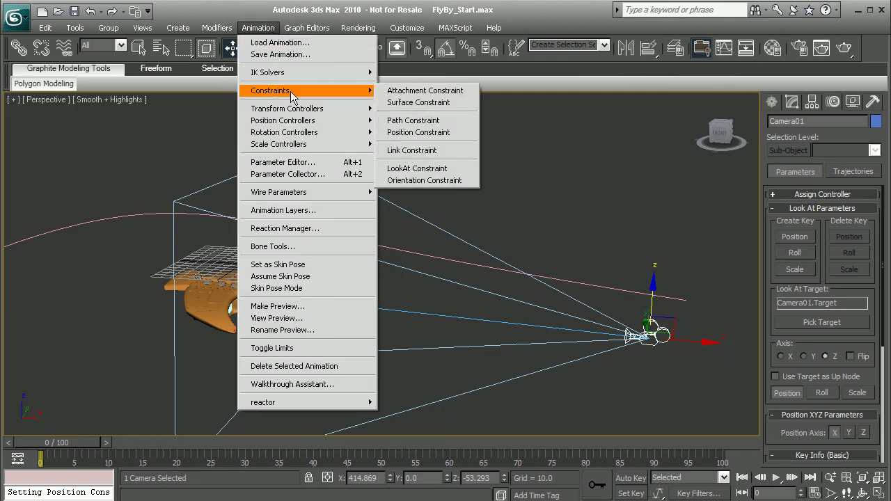
{"action": "left_click", "coordinate": [415, 121]}
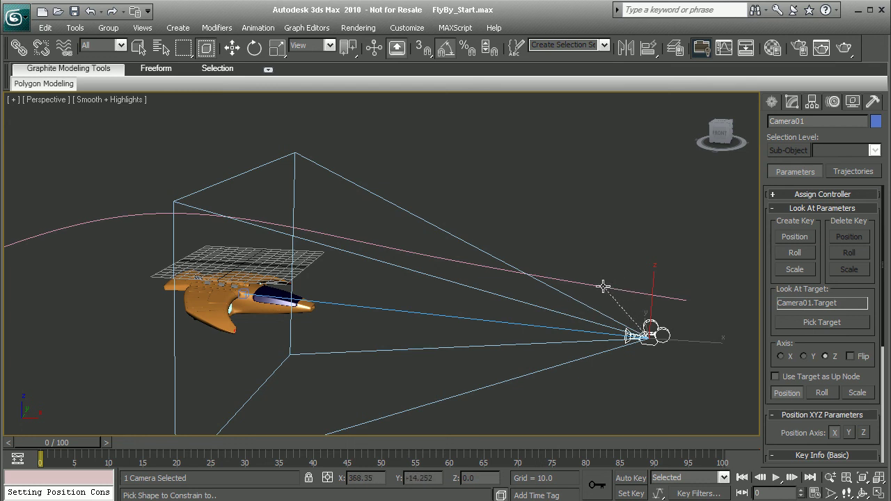
{"action": "left_click", "coordinate": [603, 286]}
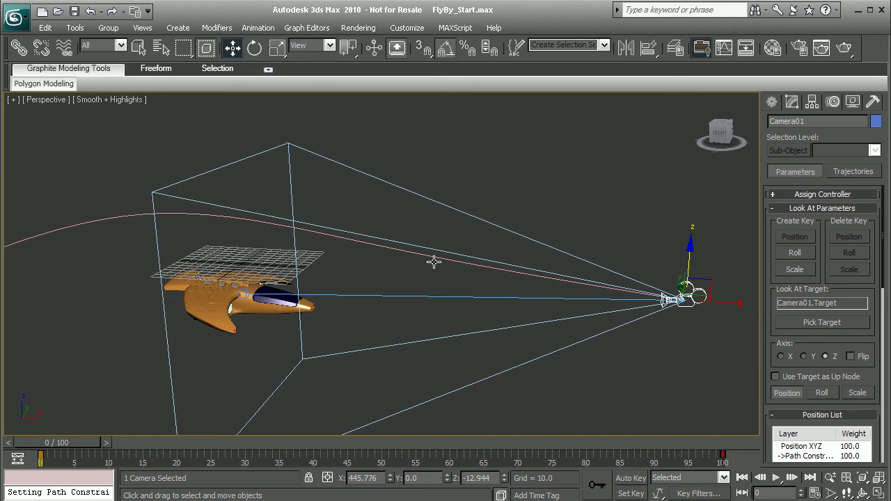
Scrub frames 0–100 to watch the camera travel the flight path aimed at the ship.
{"action": "mouse_move", "coordinate": [438, 258]}
{"action": "middle_mouse_down", "text": "alt"}
{"action": "mouse_move", "coordinate": [508, 233]}
{"action": "mouse_move", "coordinate": [444, 271]}
{"action": "middle_mouse_up", "text": "alt"}
{"action": "left_click_drag", "start_coordinate": [67, 443], "coordinate": [204, 427]}
{"action": "key", "text": "w"}
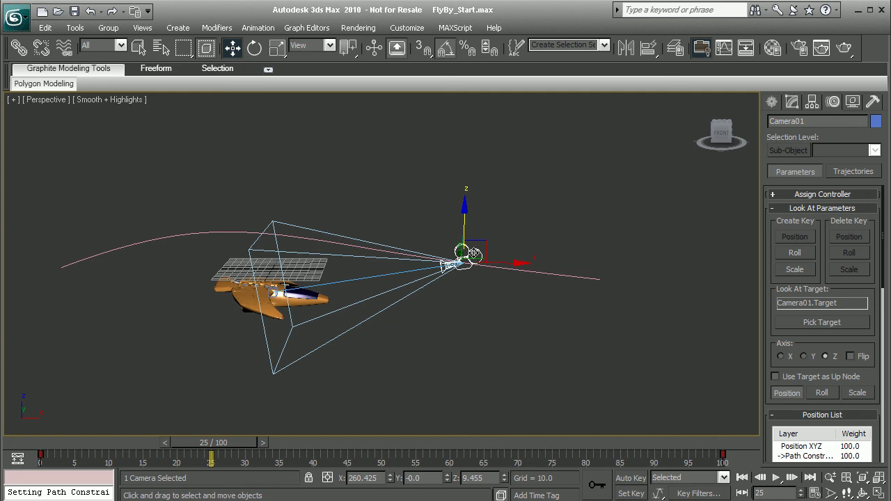
Switch the Perspective viewport to the Camera01 view.
{"action": "left_click", "coordinate": [72, 106]}
{"action": "left_click", "coordinate": [54, 102]}
{"action": "mouse_move", "coordinate": [98, 119]}
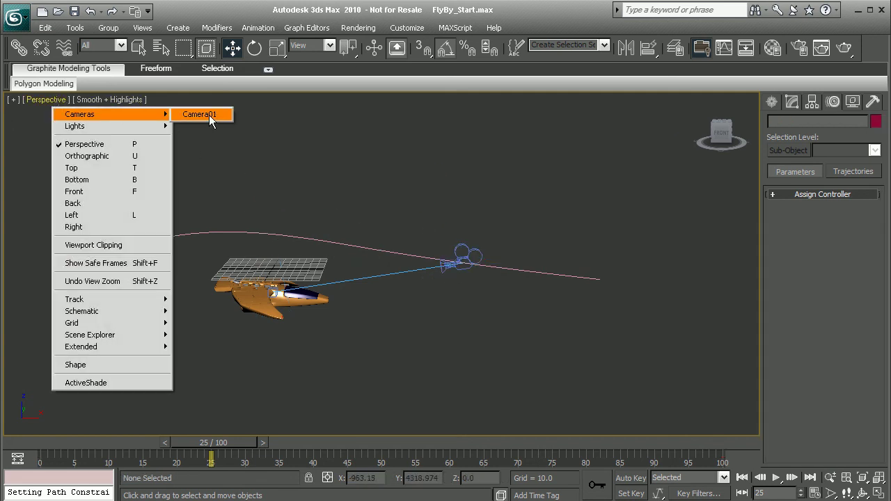
{"action": "left_click", "coordinate": [209, 115]}
Scrub the time slider to preview the fly-by approaching the spaceship.
{"action": "left_click_drag", "start_coordinate": [184, 441], "coordinate": [14, 424]}
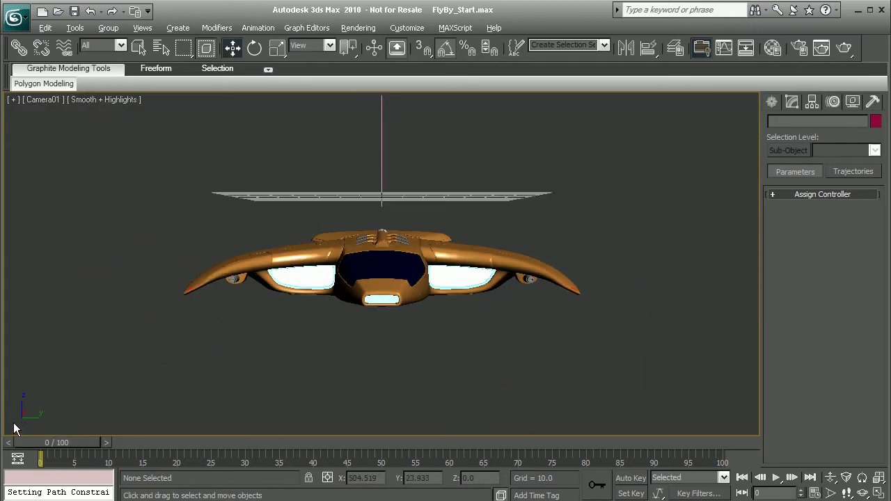
{"action": "mouse_move", "coordinate": [50, 441]}
{"action": "left_mouse_down"}
{"action": "mouse_move", "coordinate": [312, 449]}
{"action": "mouse_move", "coordinate": [717, 440]}
{"action": "mouse_move", "coordinate": [338, 443]}
{"action": "mouse_move", "coordinate": [52, 432]}
{"action": "left_mouse_up"}
{"action": "key", "text": "w"}
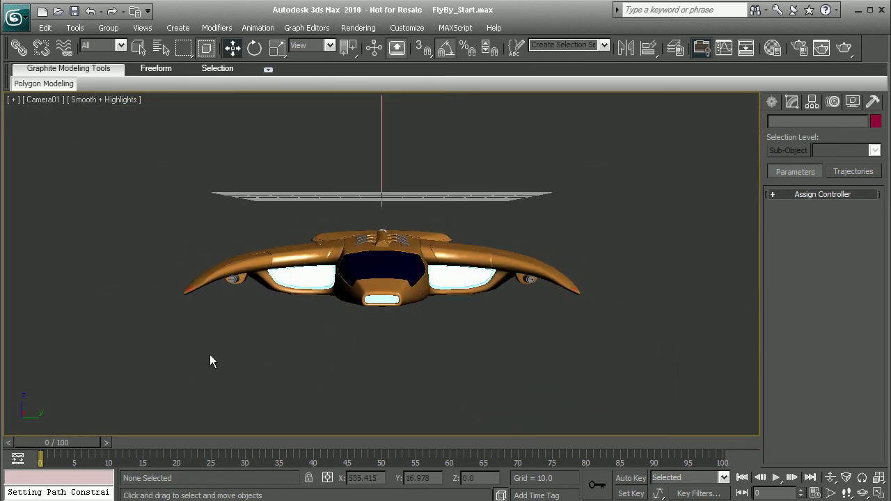